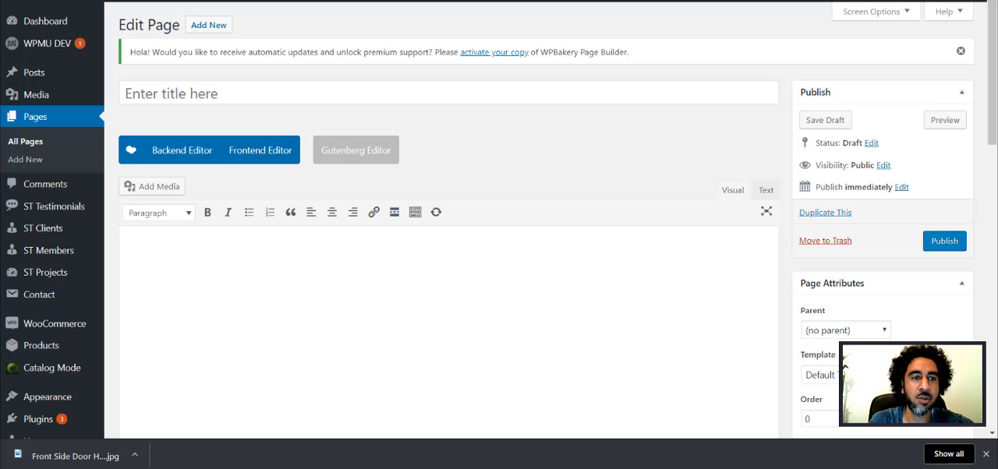
Step: Open the GeoImgr website from the "geo tag images" search results and upload Back Side Hanger edited print.jpg for geotagging
{"action": "left_click", "coordinate": [118, 1]}
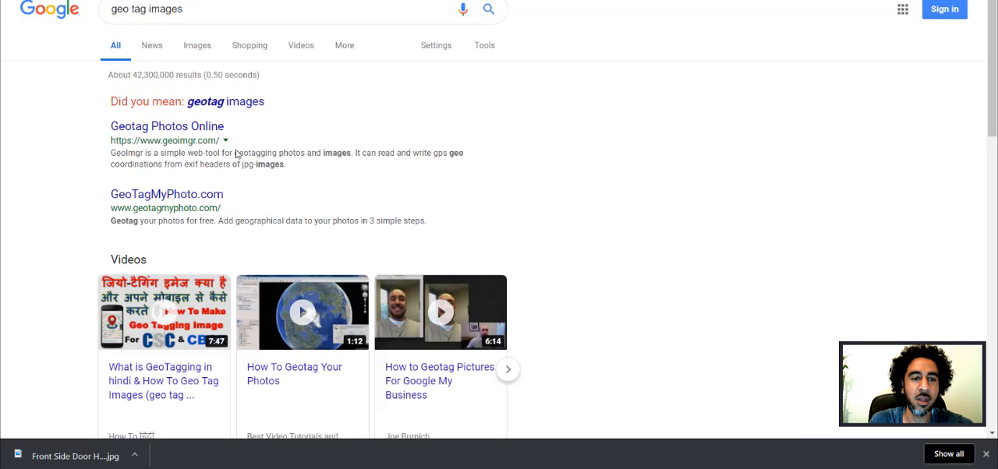
{"action": "left_click", "coordinate": [186, 134]}
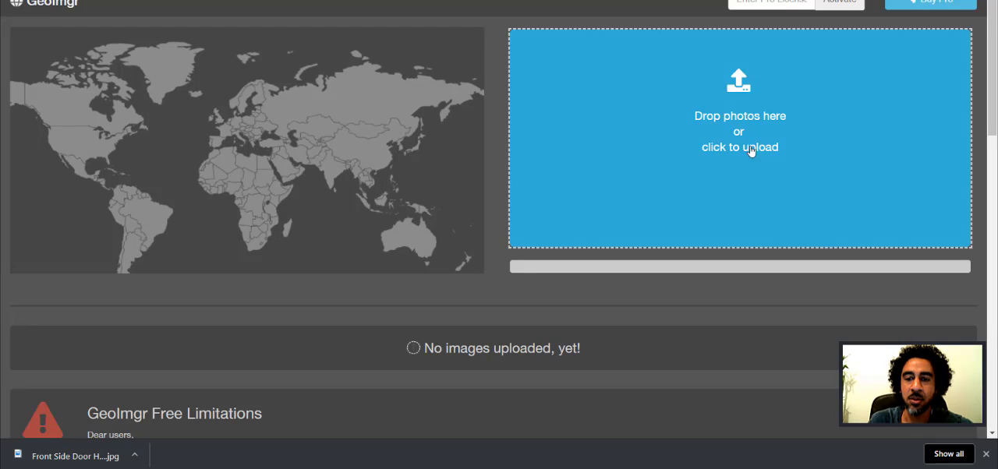
{"action": "left_click", "coordinate": [753, 151]}
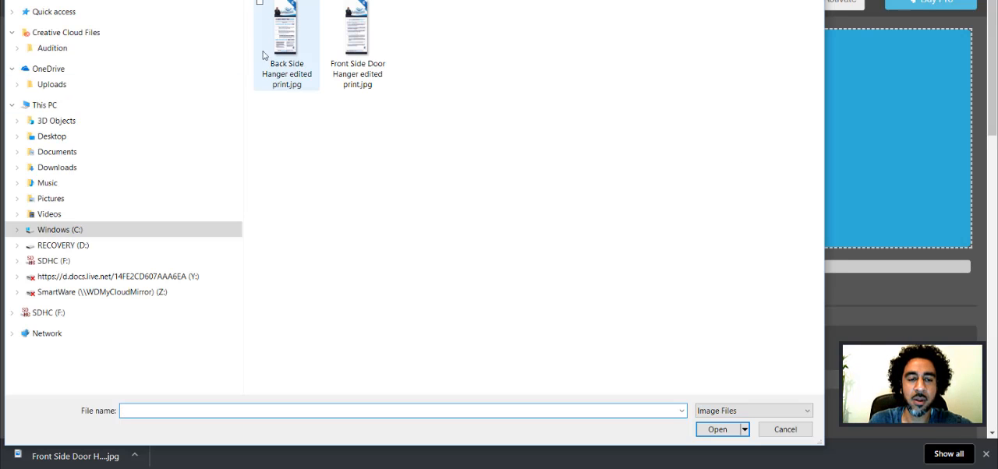
{"action": "left_click", "coordinate": [289, 54]}
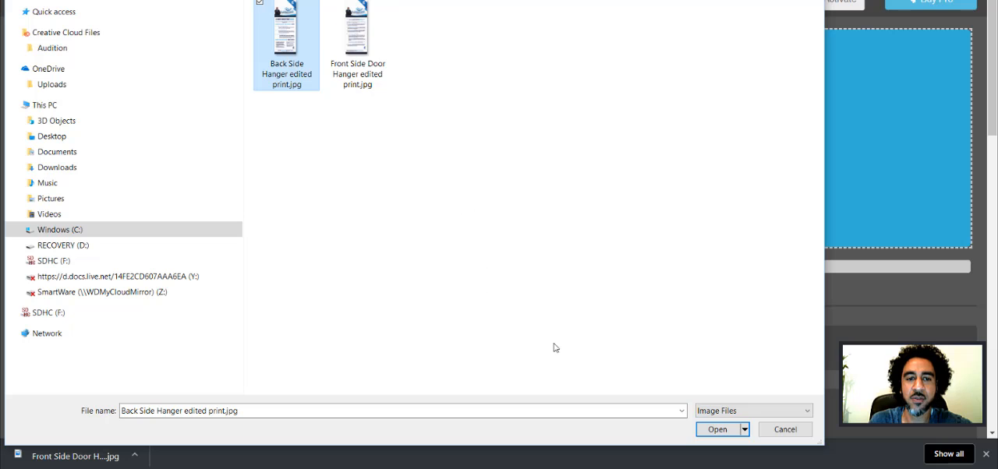
{"action": "left_click", "coordinate": [731, 432]}
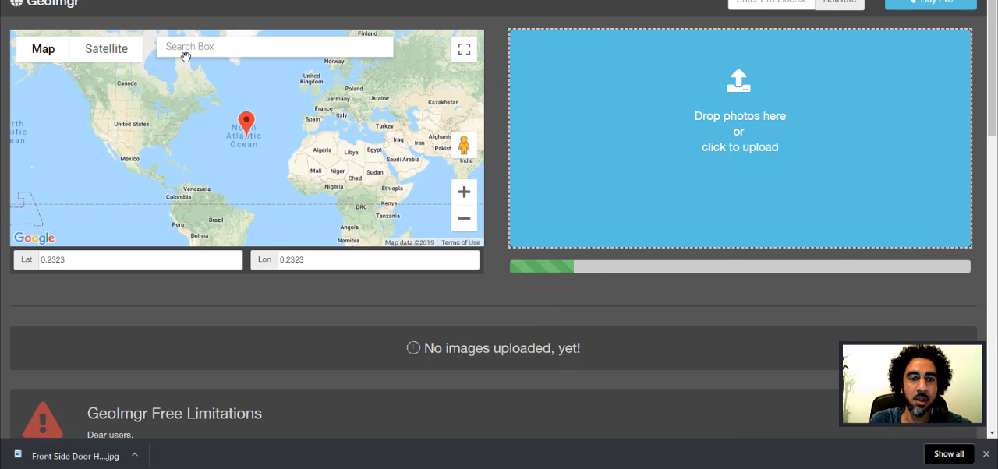
Step: Search the map for the business's street address and choose the first matching suggestion as the photo's location
{"action": "left_click", "coordinate": [191, 48]}
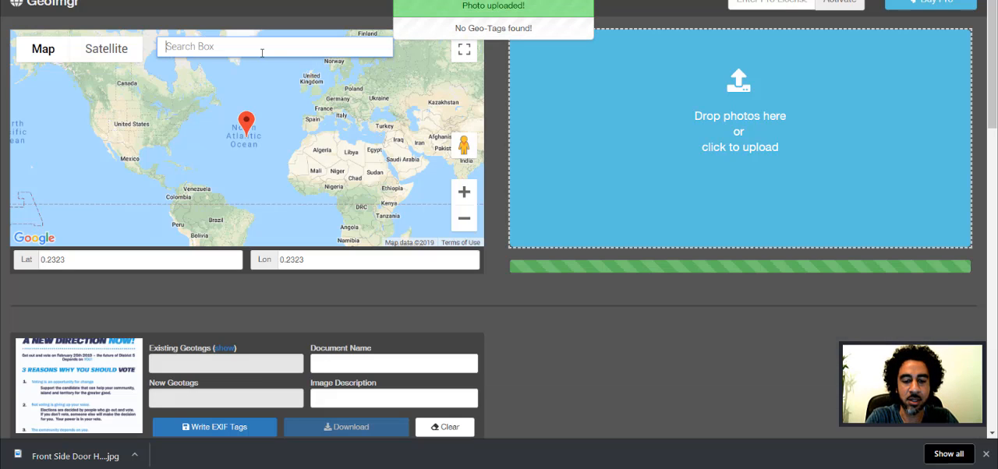
{"action": "type", "text": "845"}
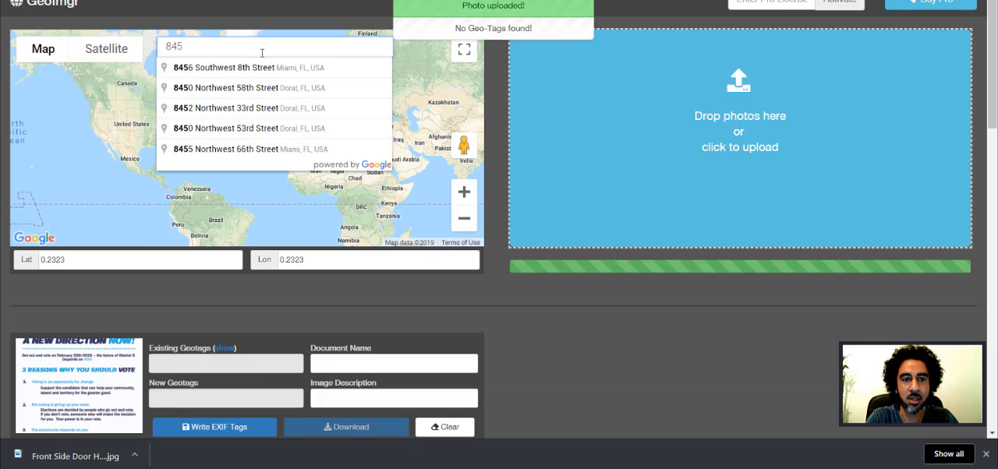
{"action": "type", "text": "5"}
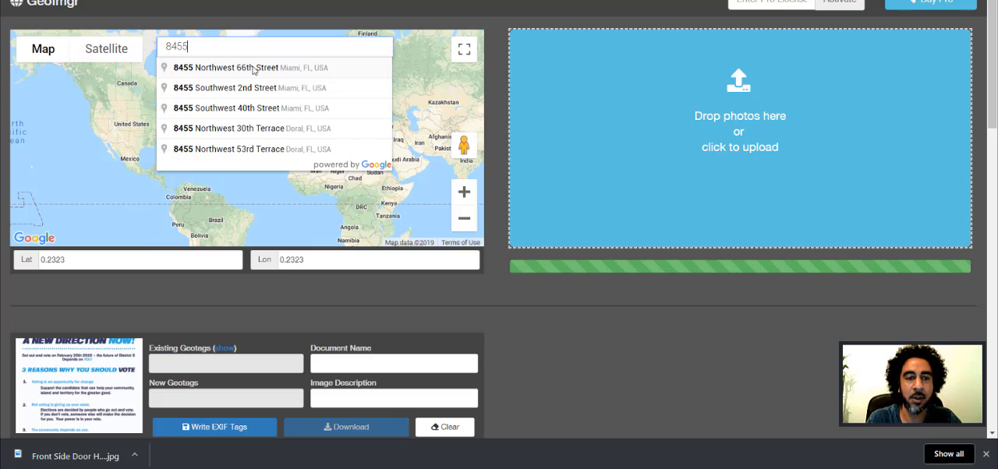
{"action": "left_click", "coordinate": [253, 68]}
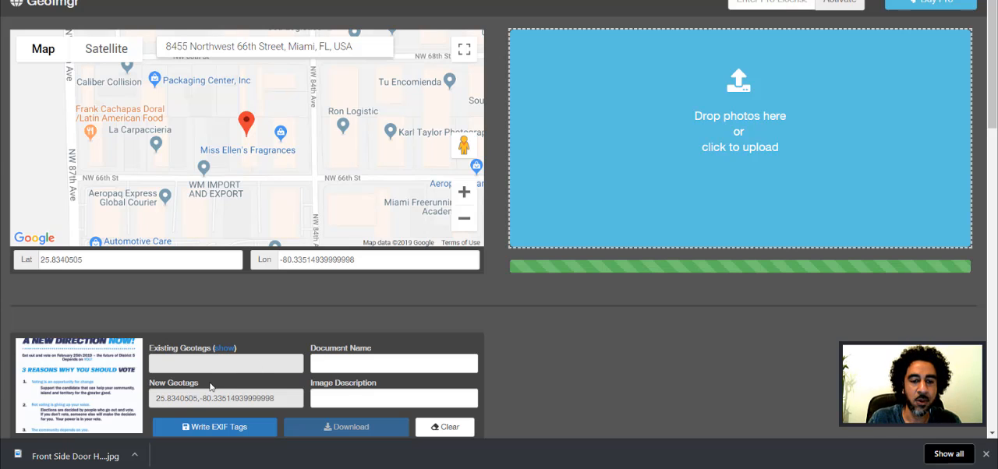
Step: Set the image description to "Auto car" and write the EXIF tags to the photo
{"action": "left_click", "coordinate": [367, 400]}
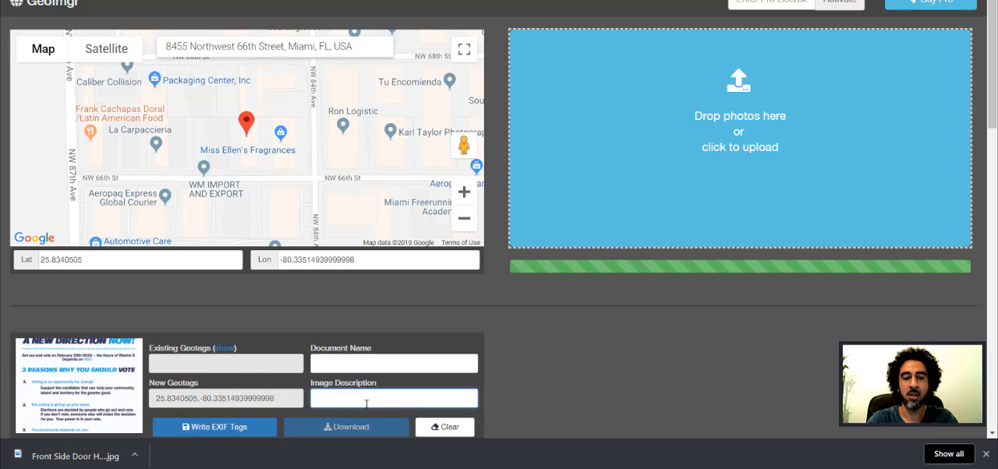
{"action": "type", "text": "Auto"}
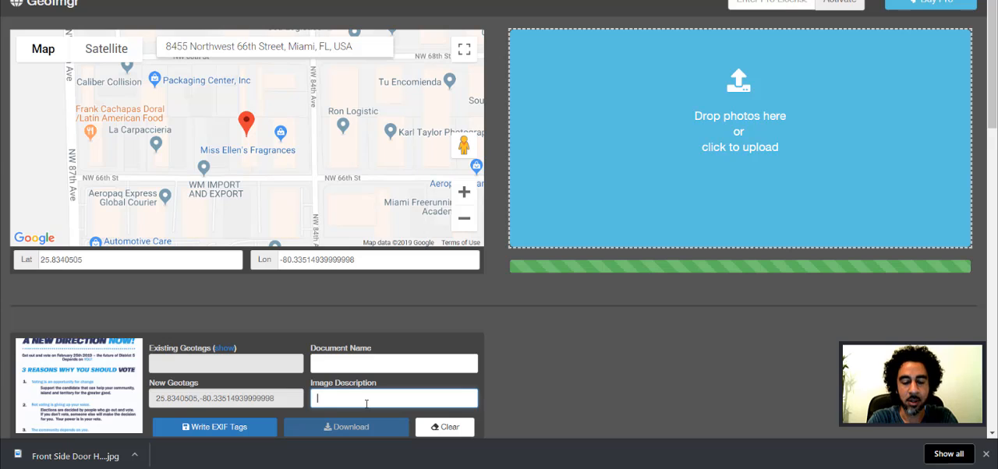
{"action": "type", "text": " car"}
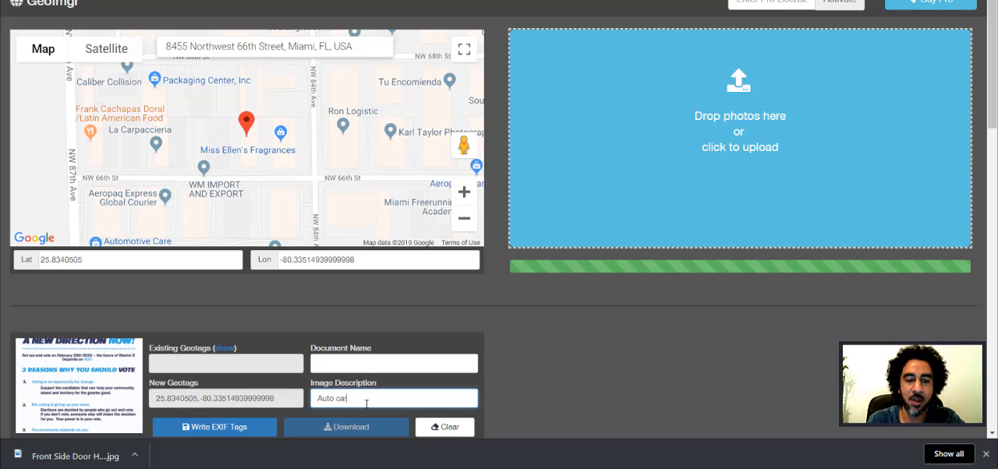
{"action": "left_click", "coordinate": [242, 435]}
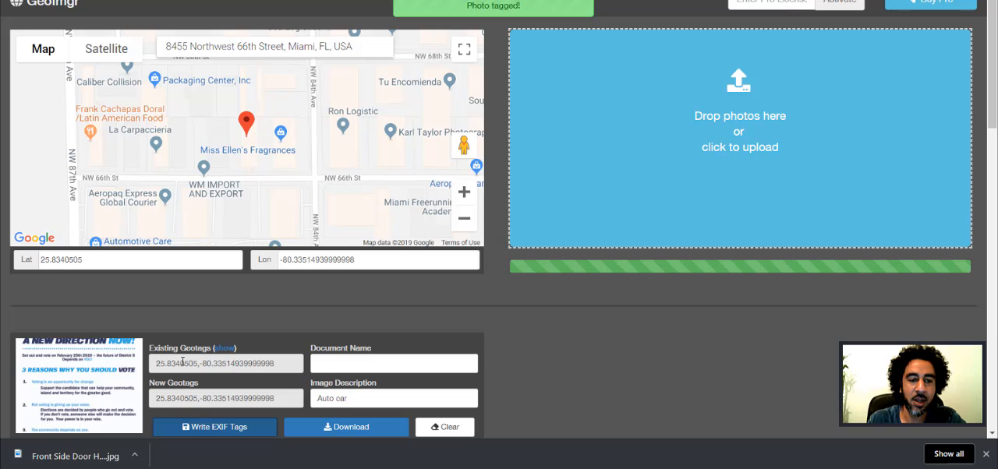
Step: Download the tagged photo to Pictures as Back Side Hanger edited print.jpg and show it in its folder
{"action": "left_click", "coordinate": [334, 428]}
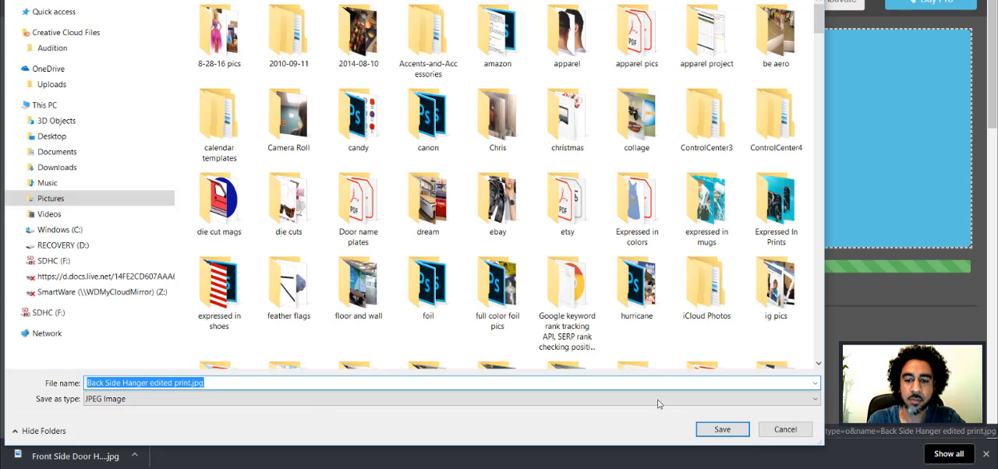
{"action": "left_click", "coordinate": [730, 432]}
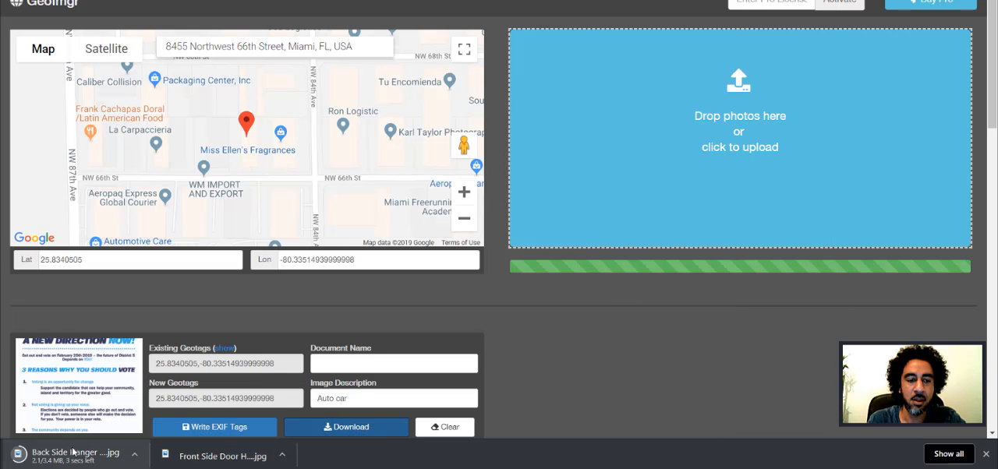
{"action": "left_click", "coordinate": [134, 454]}
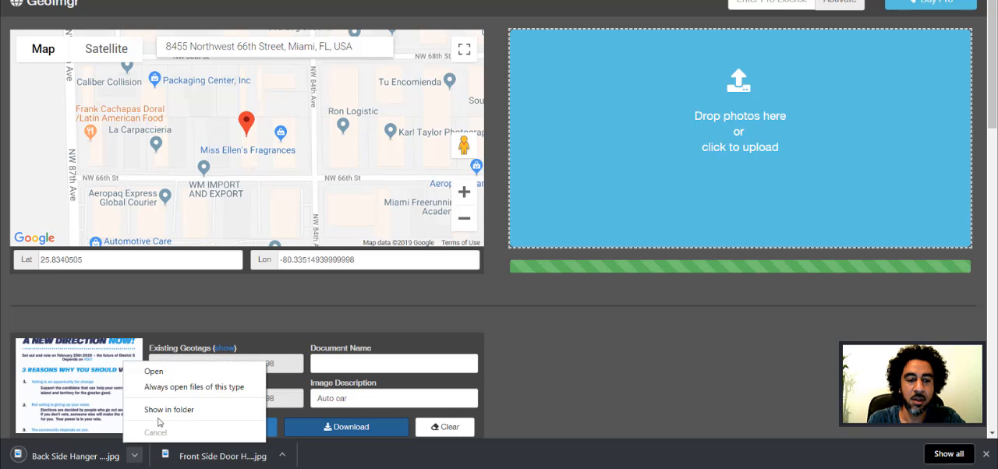
{"action": "left_click", "coordinate": [167, 409]}
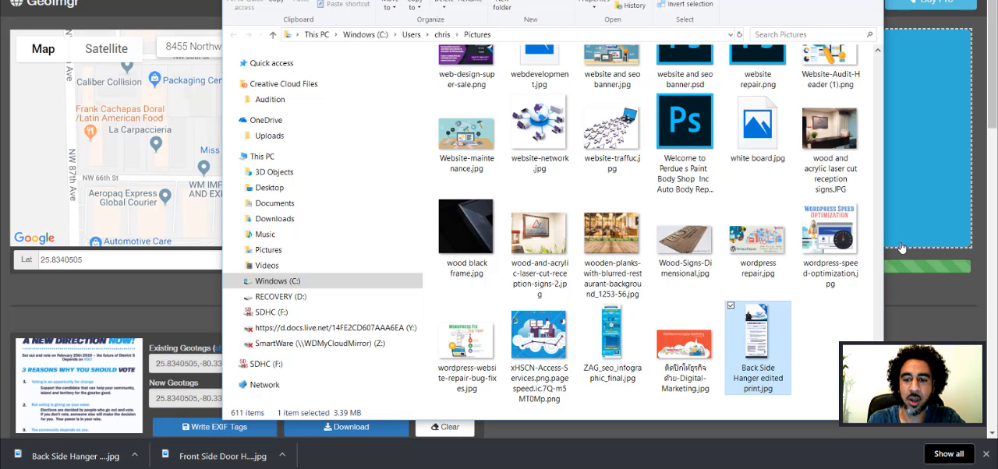
Step: Examine the description and GPS details in the properties of Back Side Hanger edited print.jpg, and close the properties
{"action": "right_click", "coordinate": [753, 333]}
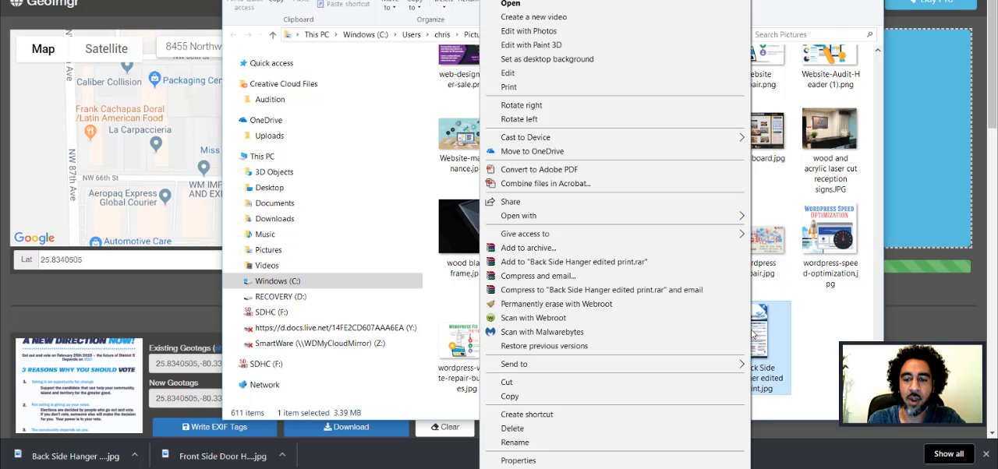
{"action": "left_click", "coordinate": [582, 462]}
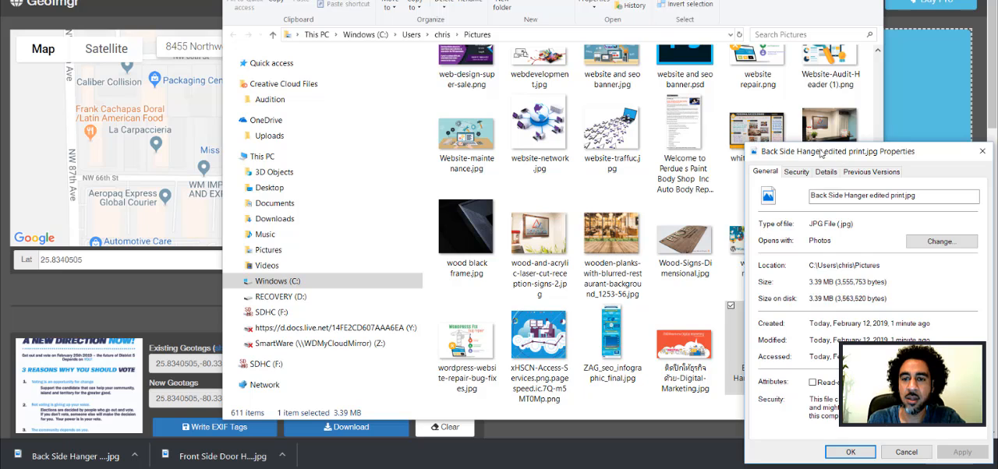
{"action": "left_click_drag", "start_coordinate": [827, 160], "coordinate": [498, 32]}
{"action": "left_click", "coordinate": [476, 51]}
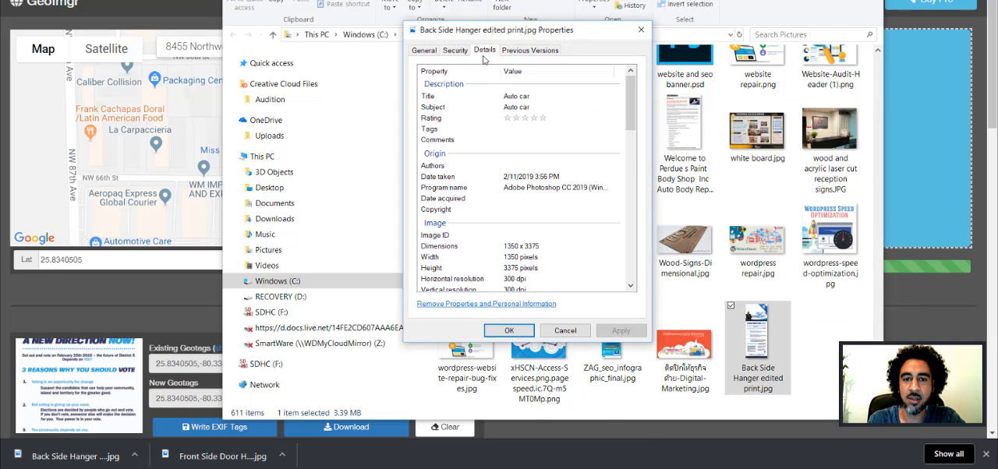
{"action": "scroll", "coordinate": [558, 218], "scroll_direction": "down", "scroll_amount": 6}
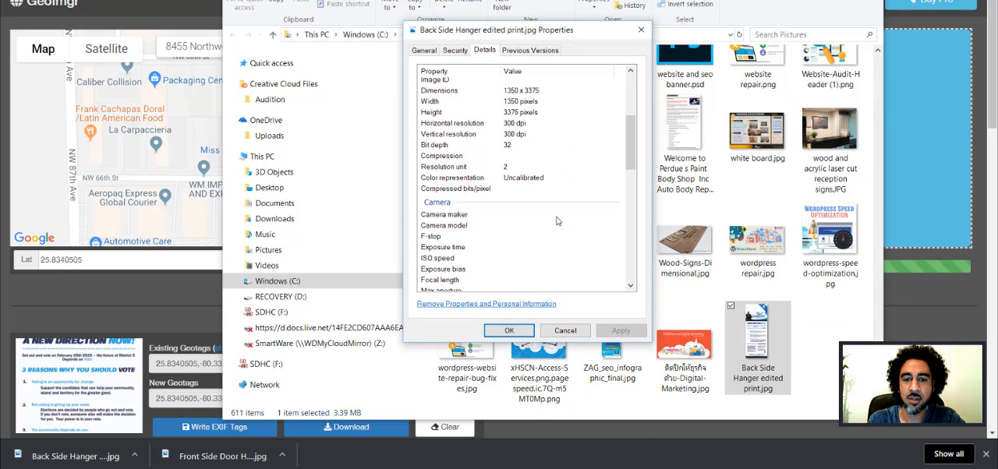
{"action": "scroll", "coordinate": [558, 219], "scroll_direction": "down", "scroll_amount": 10}
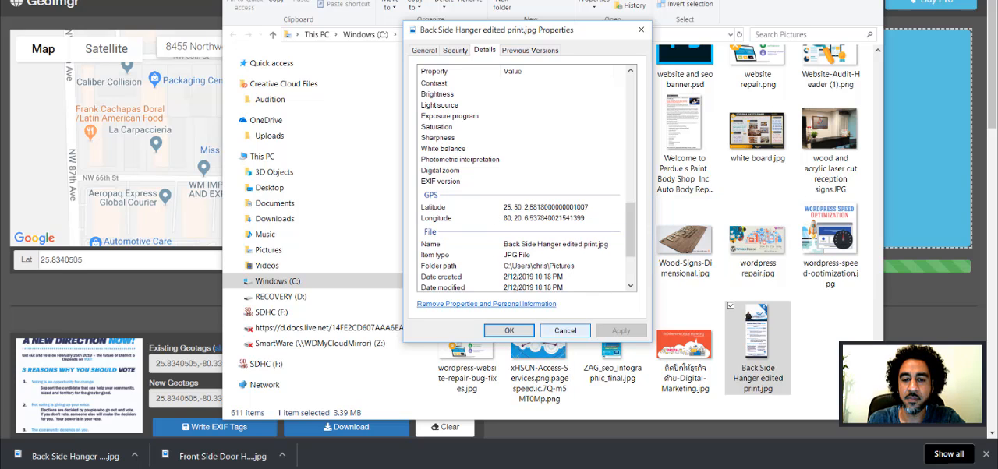
{"action": "left_click", "coordinate": [565, 330]}
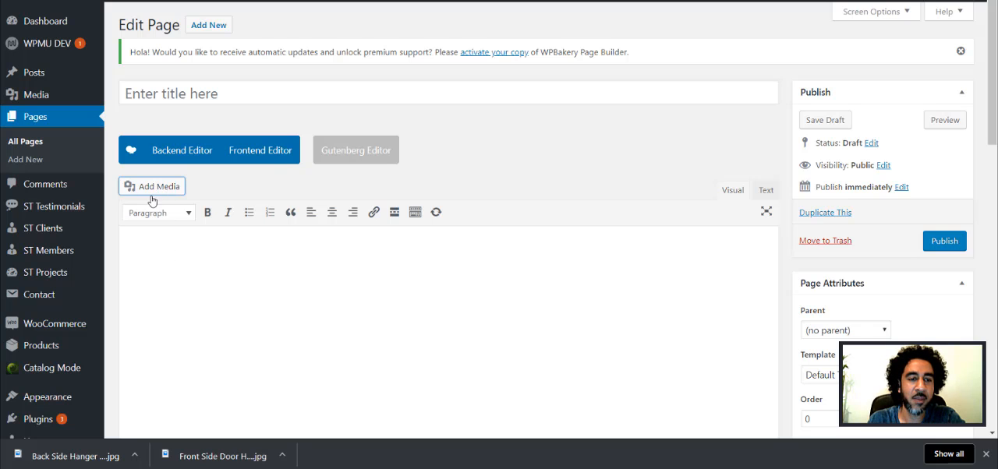
Step: Upload Back Side Hanger edited print.jpg to the media library from the WordPress page being edited
{"action": "left_click", "coordinate": [129, 190]}
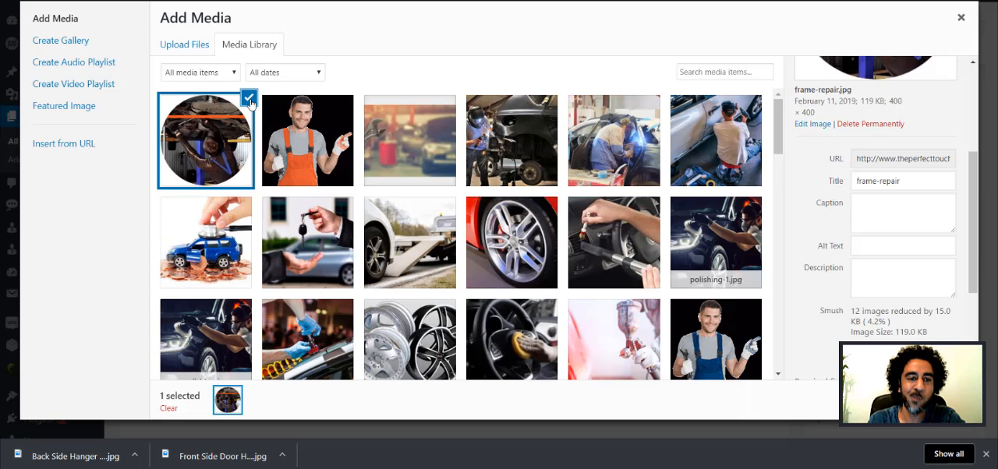
{"action": "left_click", "coordinate": [190, 46]}
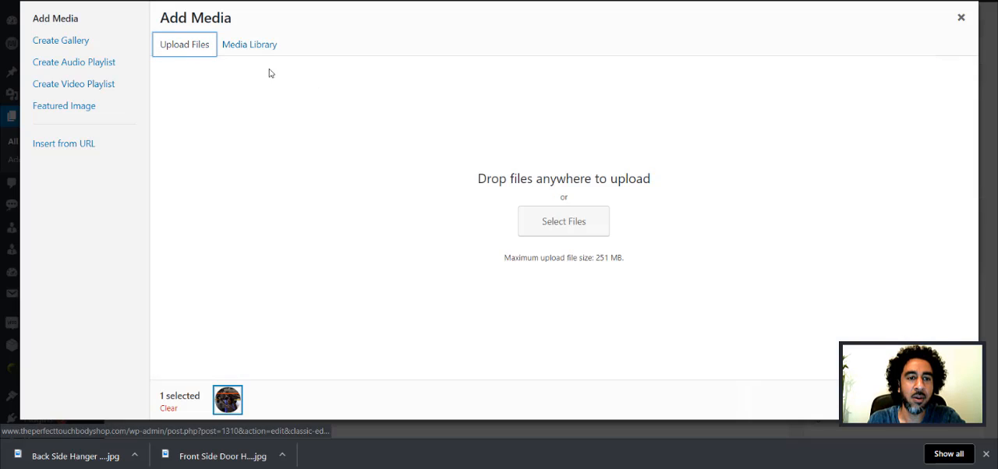
{"action": "left_click", "coordinate": [550, 228]}
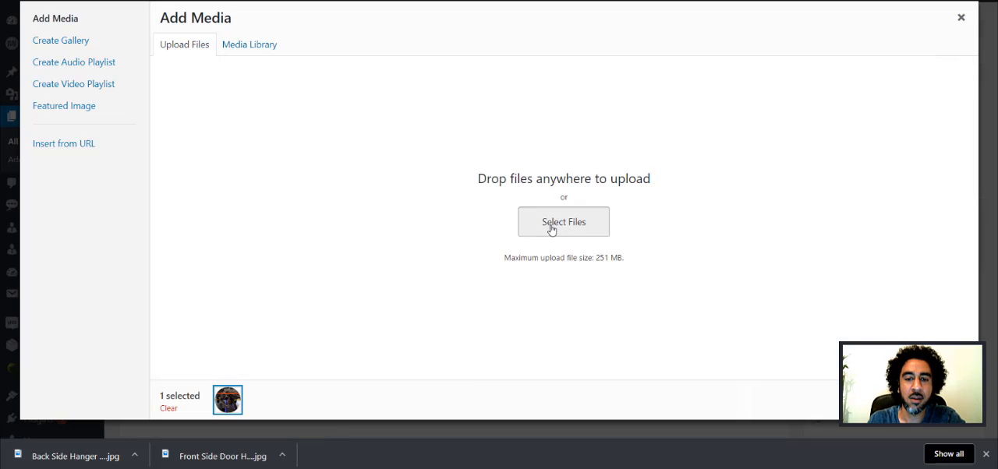
{"action": "left_click", "coordinate": [538, 222]}
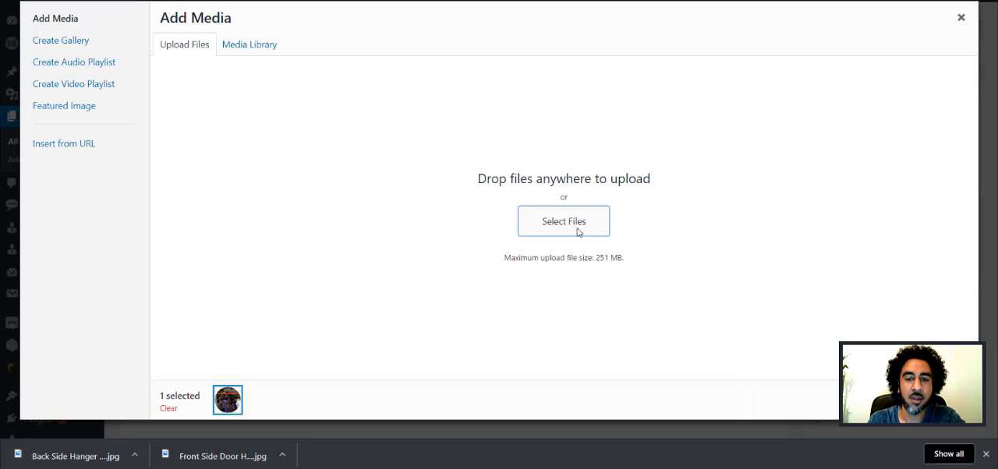
{"action": "left_click", "coordinate": [349, 42]}
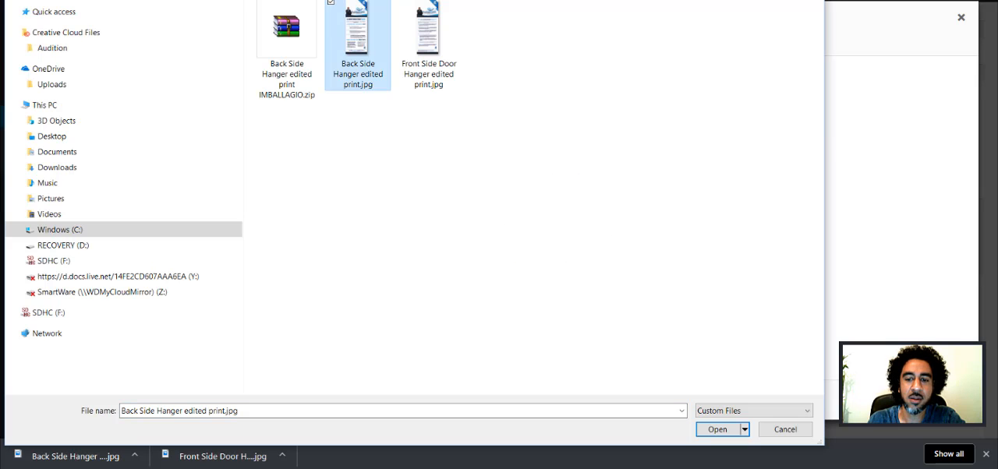
{"action": "left_click", "coordinate": [725, 431]}
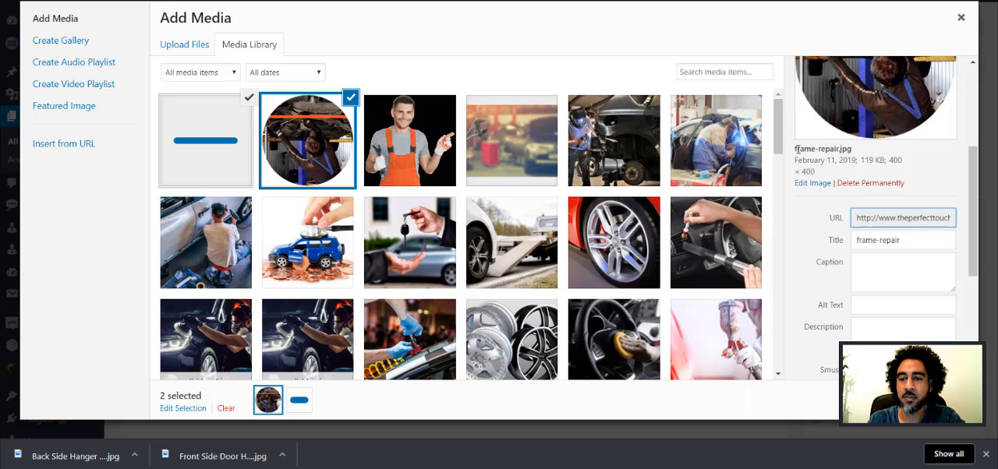
Step: Highlight the file name frame-repair.jpg in the attachment details
{"action": "left_click_drag", "start_coordinate": [797, 149], "coordinate": [861, 157]}
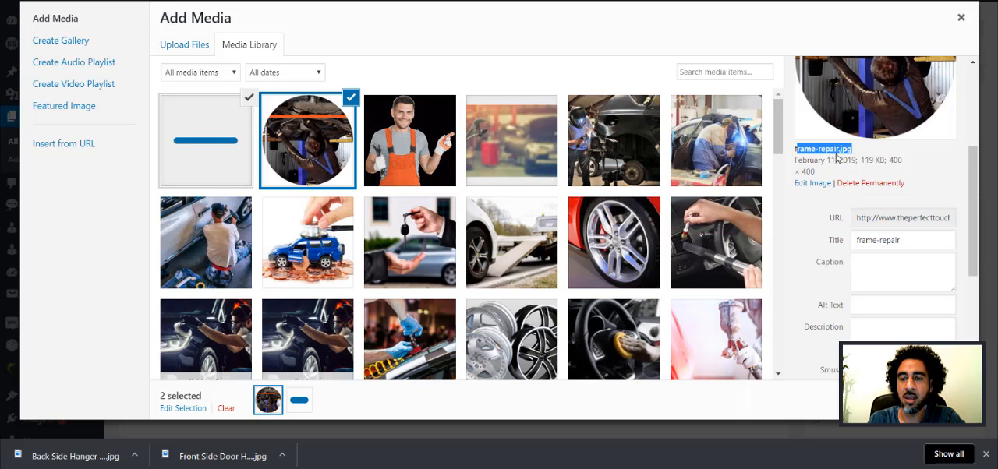
{"action": "left_click", "coordinate": [827, 148]}
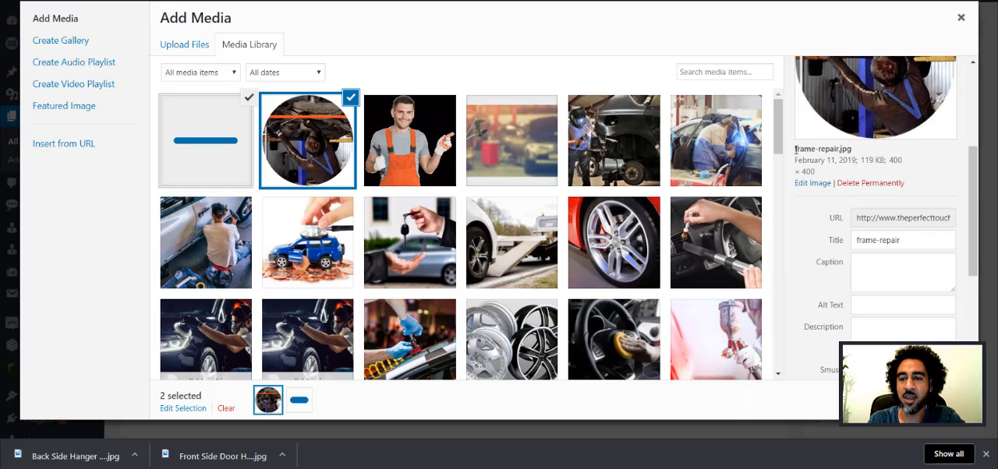
{"action": "left_click_drag", "start_coordinate": [796, 148], "coordinate": [855, 154]}
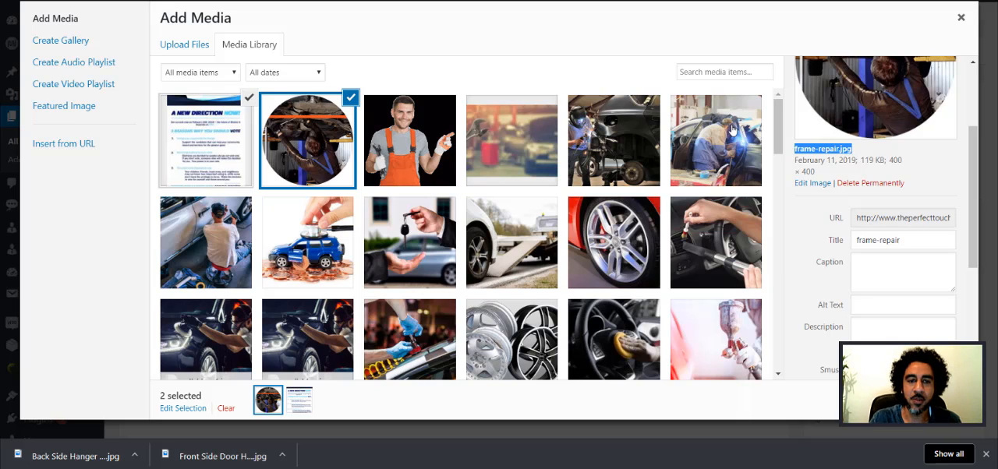
Step: Select only the frame-repair image in the media library and change its title to "frame repair"
{"action": "left_click", "coordinate": [308, 150]}
{"action": "left_click", "coordinate": [308, 150]}
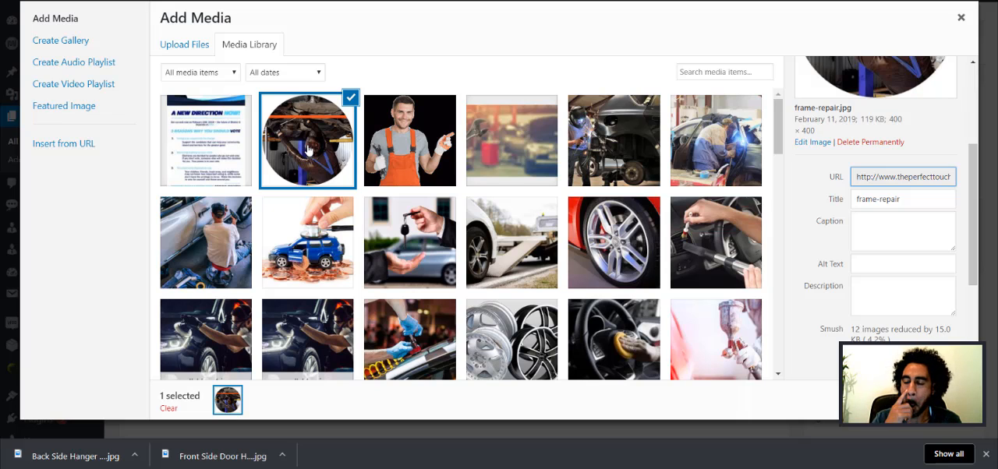
{"action": "left_click", "coordinate": [878, 199]}
{"action": "left_click_drag", "start_coordinate": [879, 199], "coordinate": [880, 199]}
{"action": "key", "text": "BackSpace"}
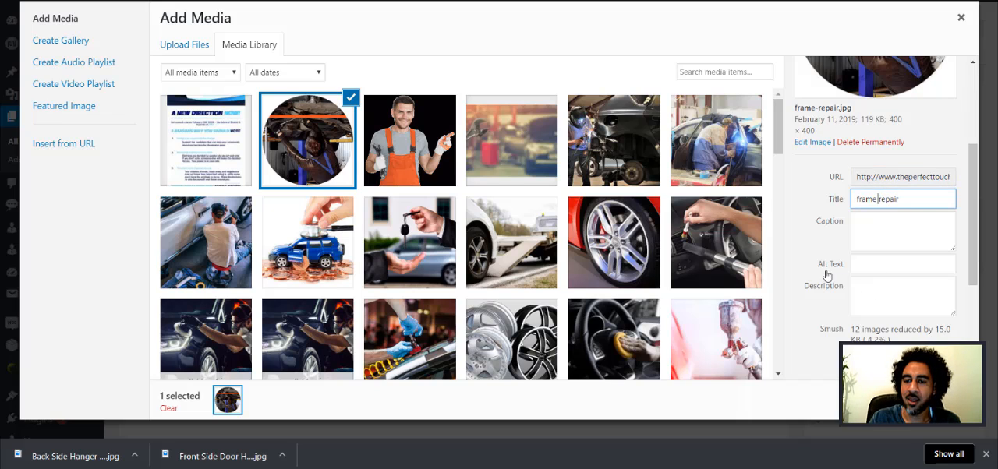
Step: Copy the frame-repair image's title into its alt text and extend it to "frame repair in miami"
{"action": "left_click", "coordinate": [871, 262]}
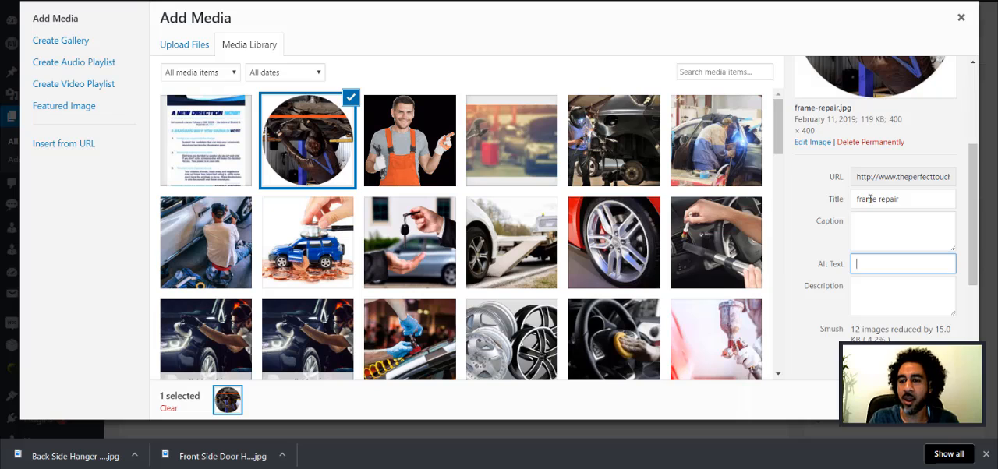
{"action": "triple_click", "coordinate": [860, 198]}
{"action": "key", "text": "ctrl+c"}
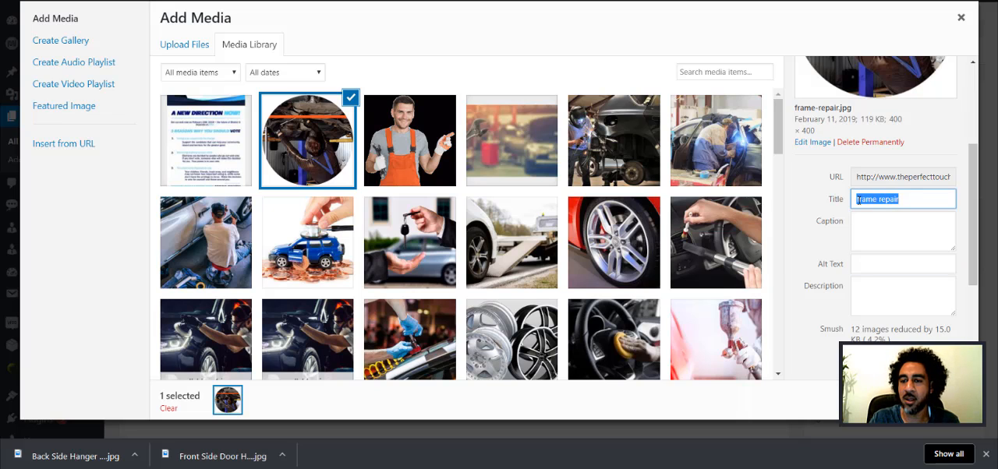
{"action": "left_click", "coordinate": [885, 265]}
{"action": "key", "text": "ctrl+v"}
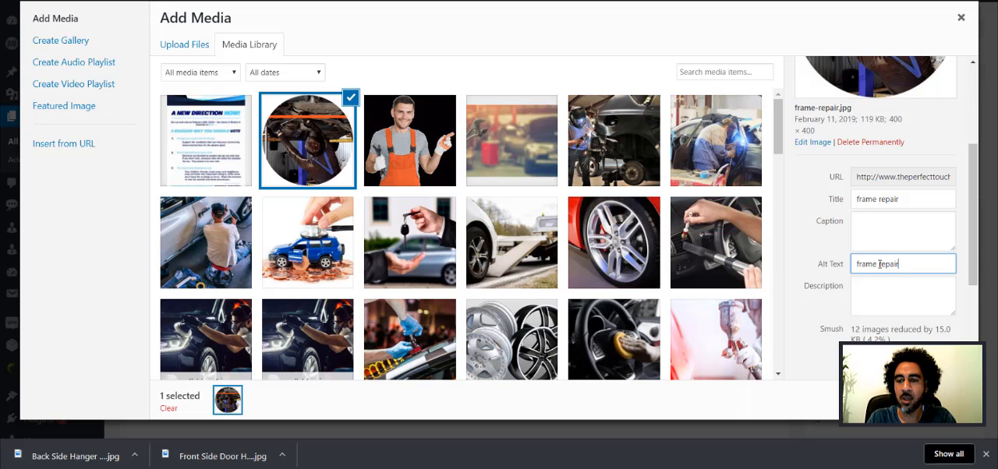
{"action": "type", "text": "in miami"}
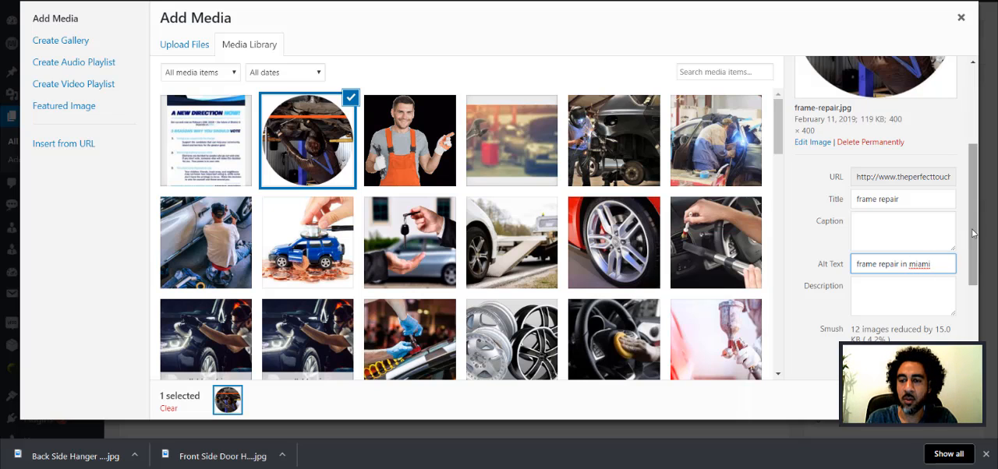
Step: Examine the Smush compression details and remaining attachment settings of the frame-repair image, and close the media library
{"action": "left_click_drag", "start_coordinate": [974, 239], "coordinate": [974, 275]}
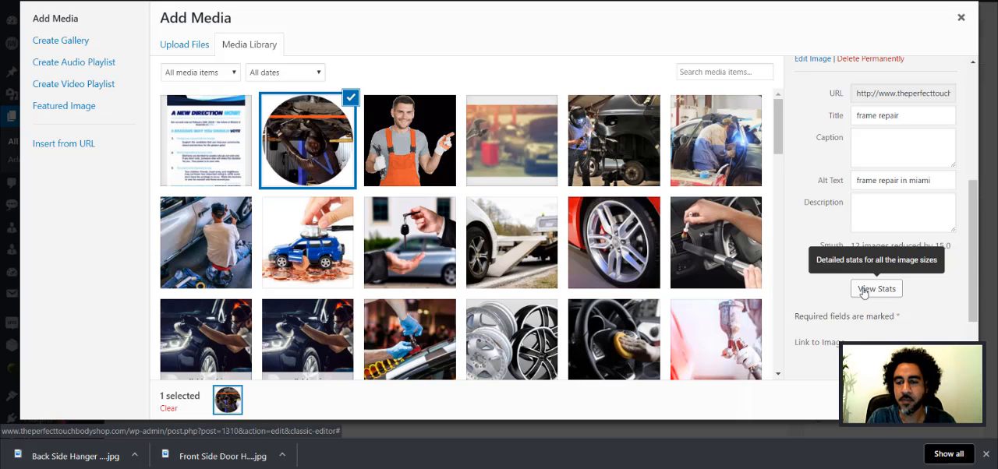
{"action": "scroll", "coordinate": [906, 294], "scroll_direction": "down", "scroll_amount": 2}
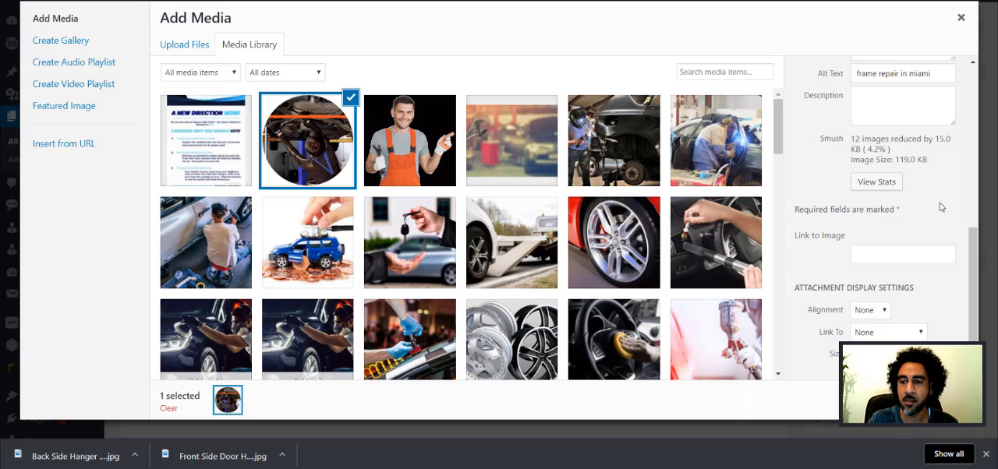
{"action": "left_click", "coordinate": [962, 17]}
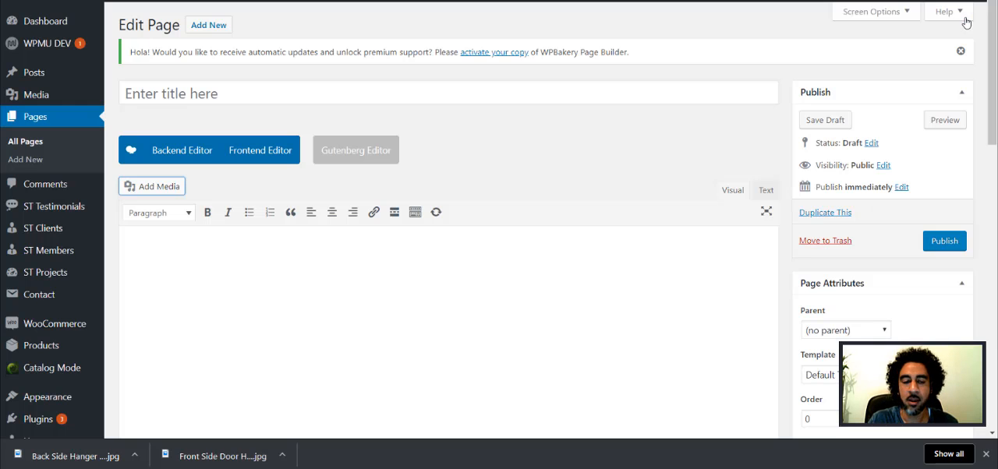
Step: Search the plugins available to add for "smush" and highlight part of the Smush Image Compression and Optimization description
{"action": "scroll", "coordinate": [16, 255], "scroll_direction": "down", "scroll_amount": 3}
{"action": "scroll", "coordinate": [16, 255], "scroll_direction": "down", "scroll_amount": 3}
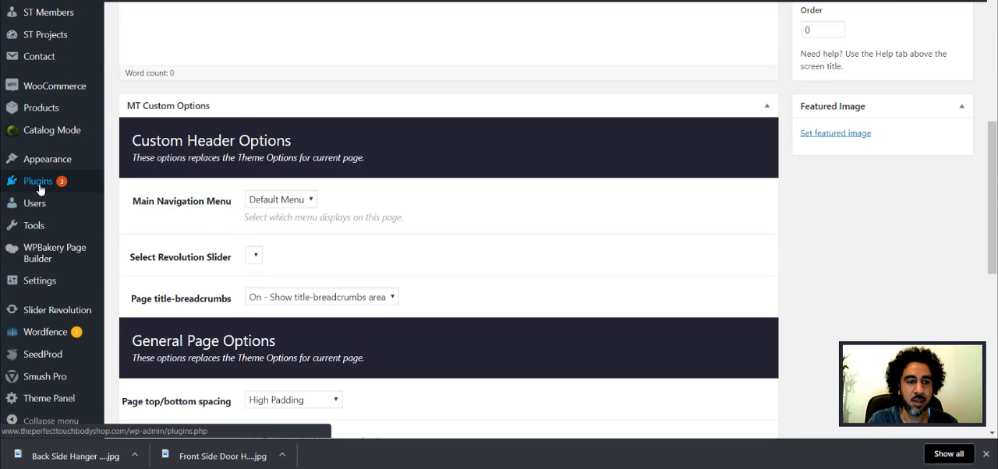
{"action": "mouse_move", "coordinate": [39, 181]}
{"action": "left_click", "coordinate": [123, 203]}
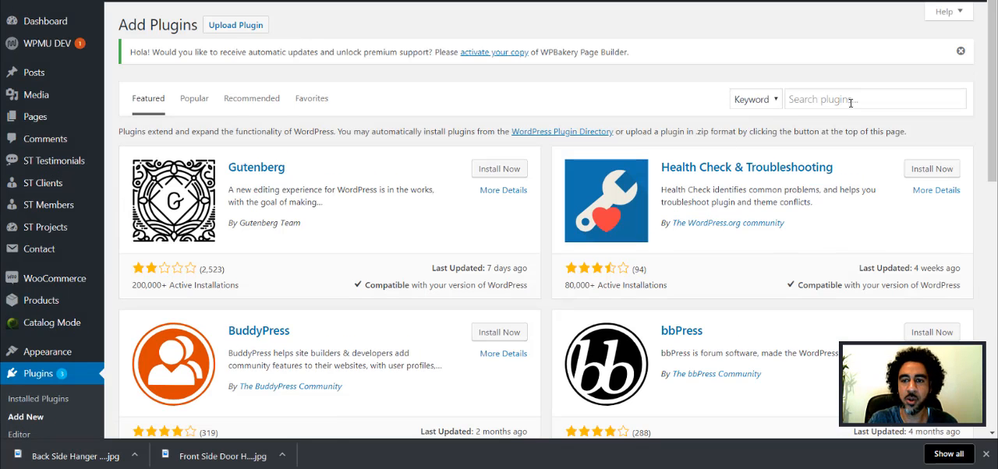
{"action": "left_click", "coordinate": [851, 98]}
{"action": "type", "text": "s"}
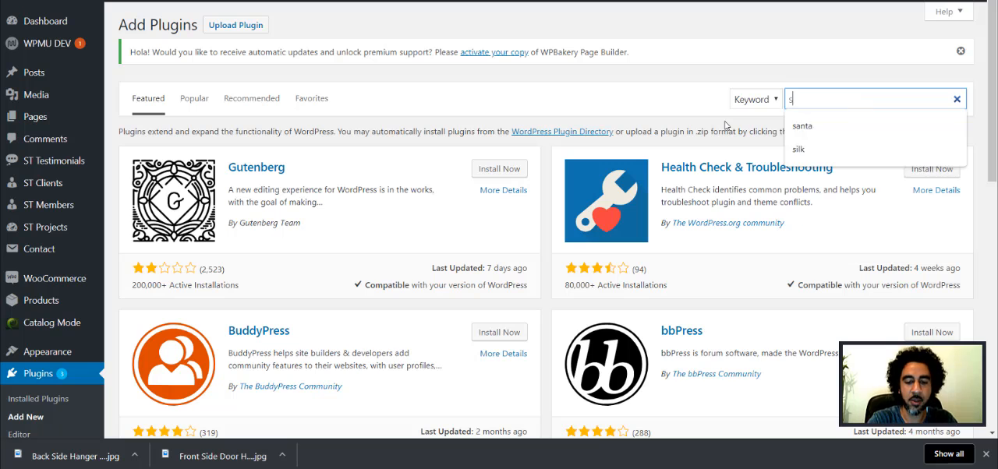
{"action": "type", "text": "mus"}
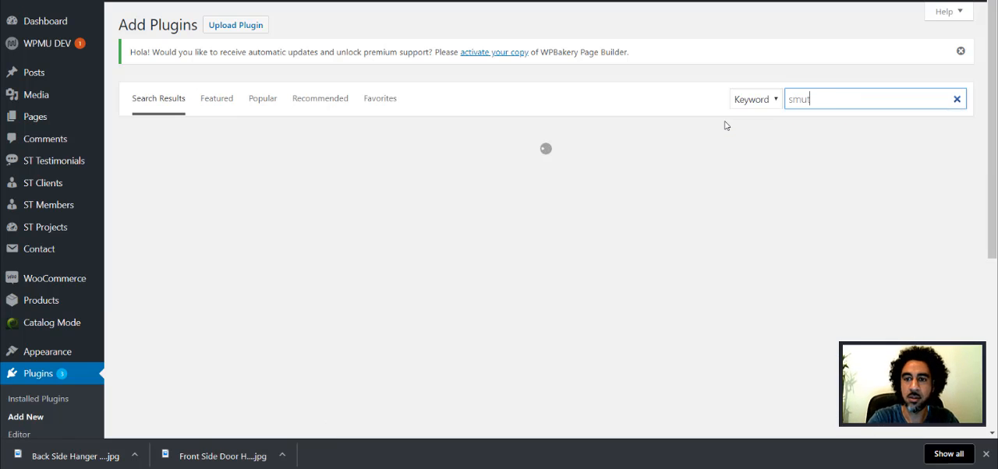
{"action": "type", "text": "h"}
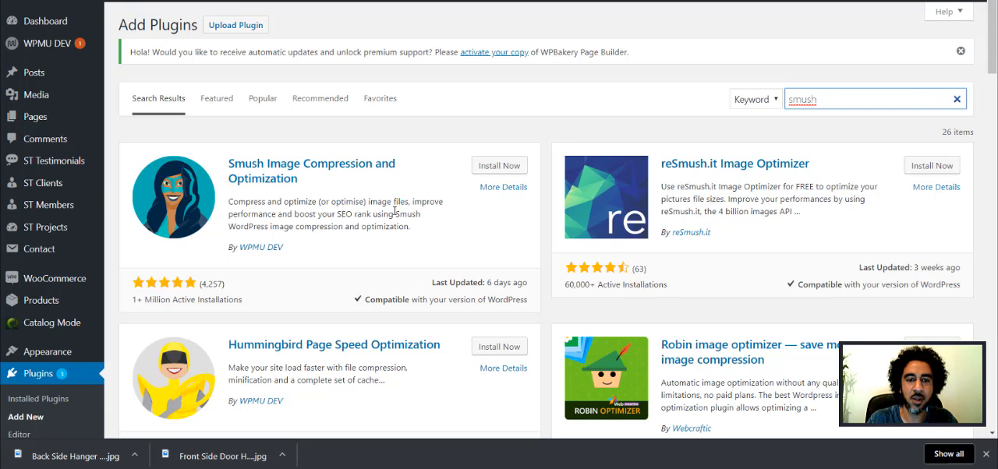
{"action": "left_click_drag", "start_coordinate": [382, 204], "coordinate": [411, 232]}
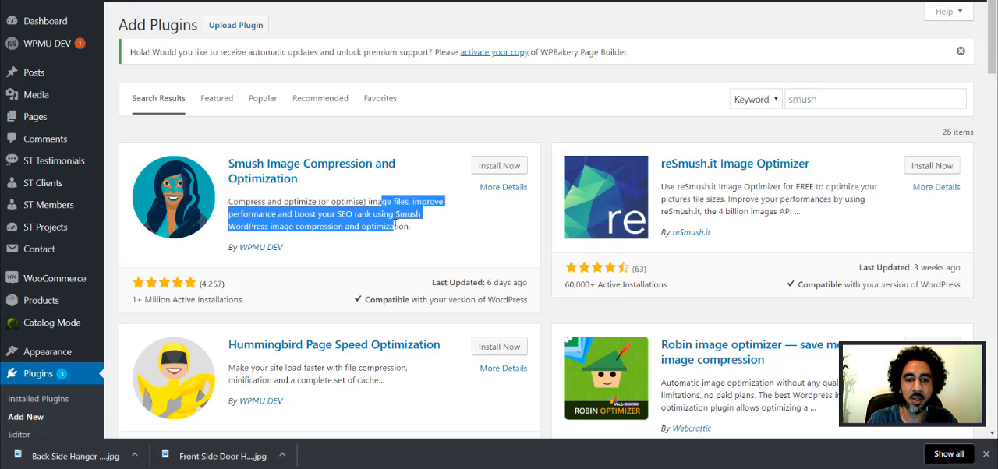